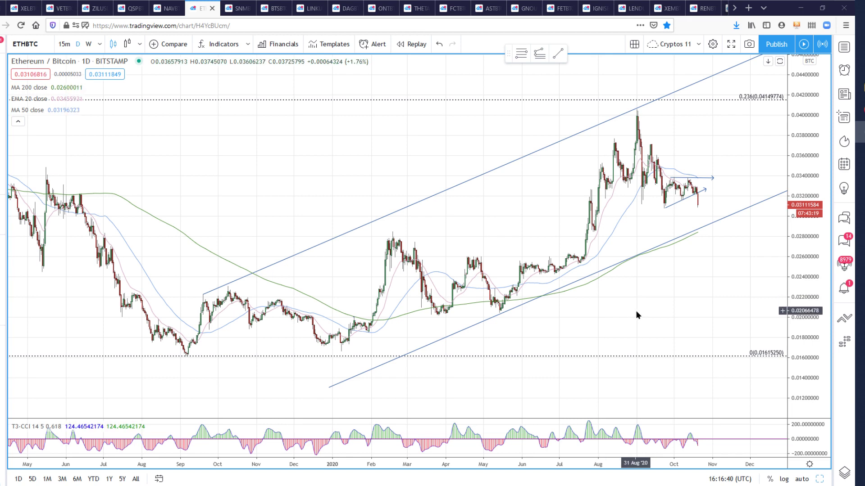
# Tilt the short trend line under the recent low, then restore its original slope
pyautogui.scroll(-2, 636, 310)
pyautogui.scroll(3, 693, 317)
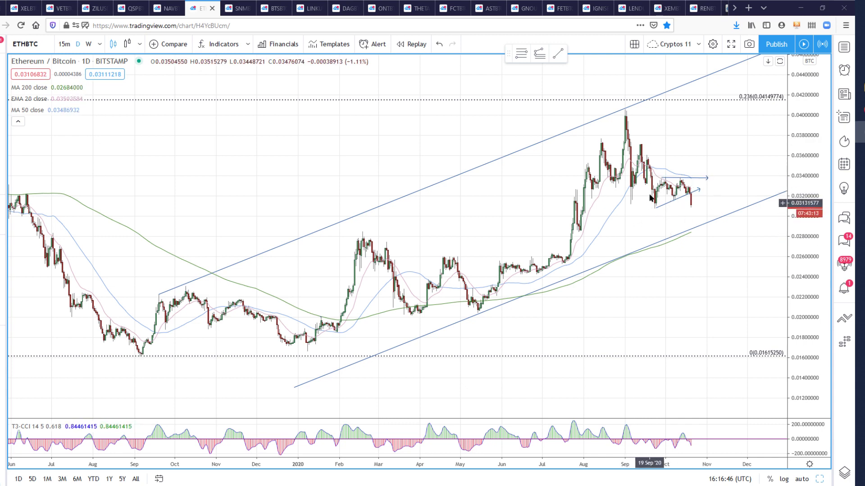
pyautogui.scroll(2, 658, 203)
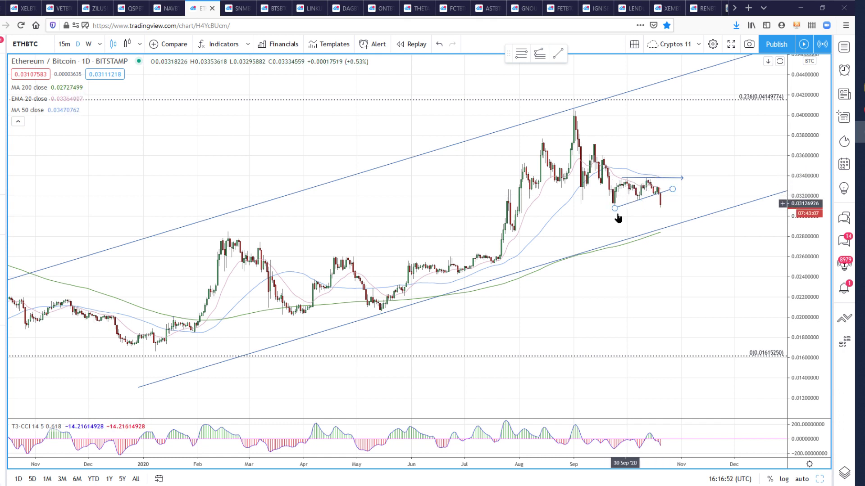
pyautogui.moveTo(673, 190); pyautogui.dragTo(685, 207)
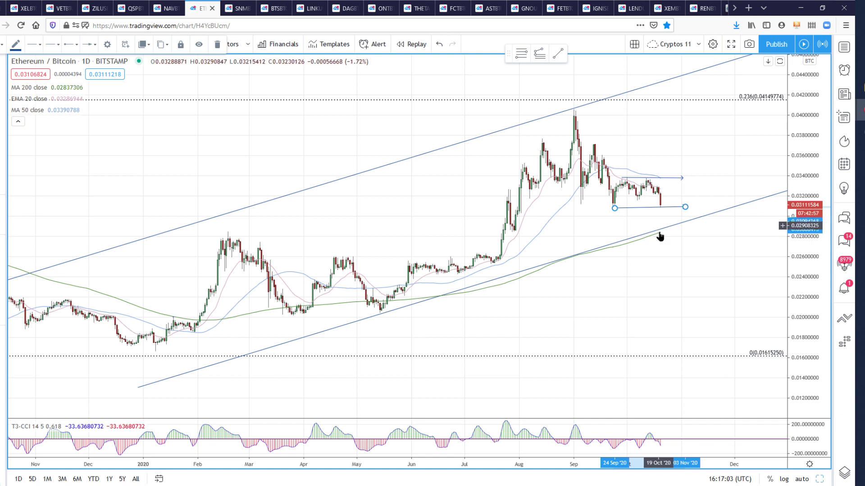
pyautogui.moveTo(687, 208); pyautogui.dragTo(674, 189)
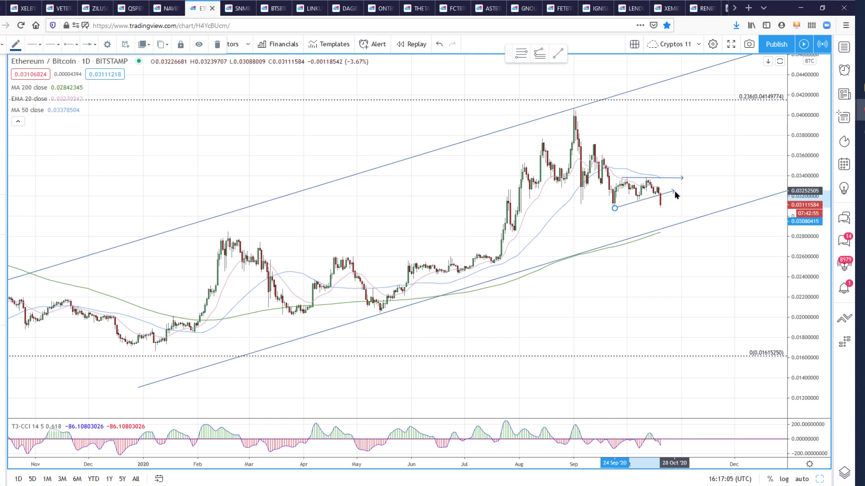
pyautogui.click(715, 275)
# Sketch a projected price path below the channel, then undo the last stroke
pyautogui.scroll(-3, 714, 275)
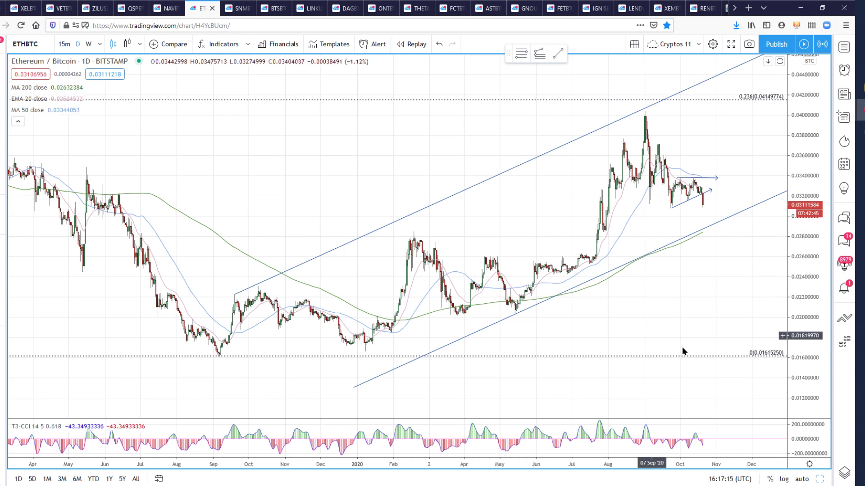
pyautogui.scroll(1, 648, 328)
pyautogui.scroll(1, 648, 328)
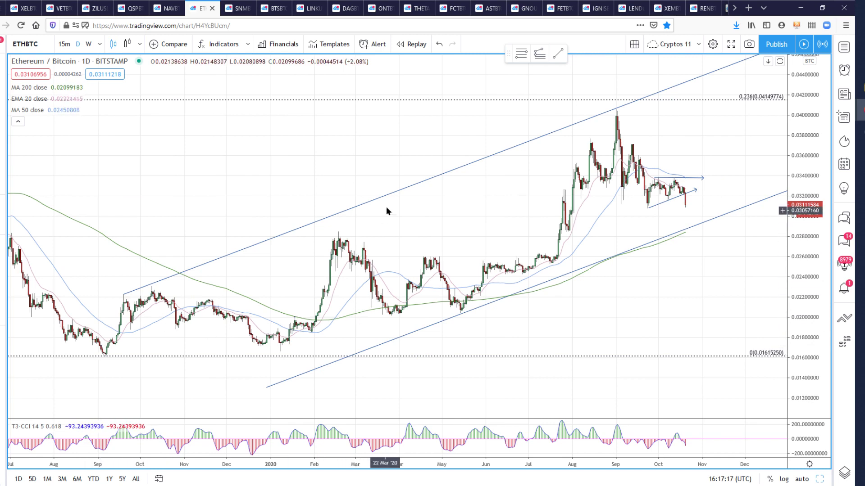
pyautogui.moveTo(491, 372); pyautogui.dragTo(520, 316)
pyautogui.moveTo(532, 346); pyautogui.dragTo(546, 354)
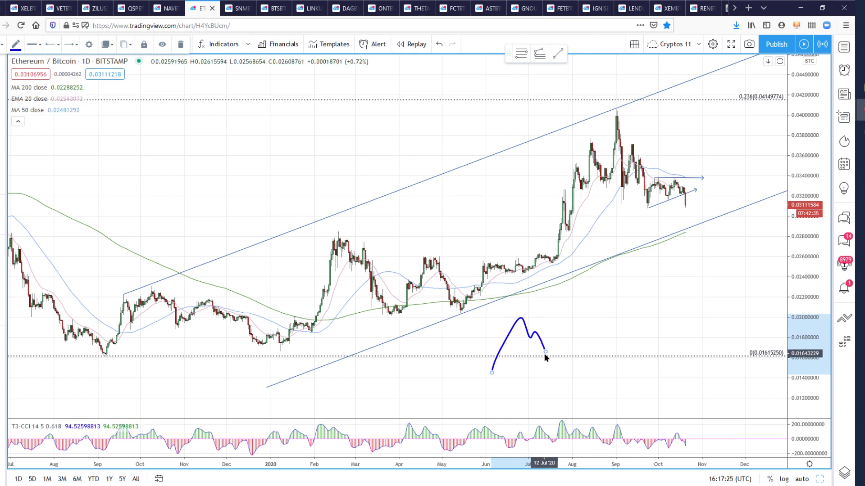
pyautogui.moveTo(545, 353); pyautogui.dragTo(581, 293)
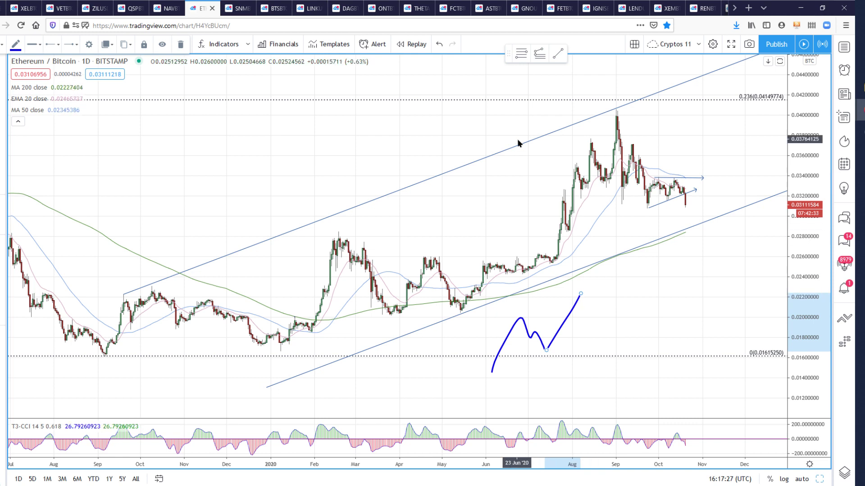
pyautogui.click(440, 45)
# Try two more projected price sketches toward the channel, removing each one
pyautogui.moveTo(530, 397); pyautogui.dragTo(553, 322)
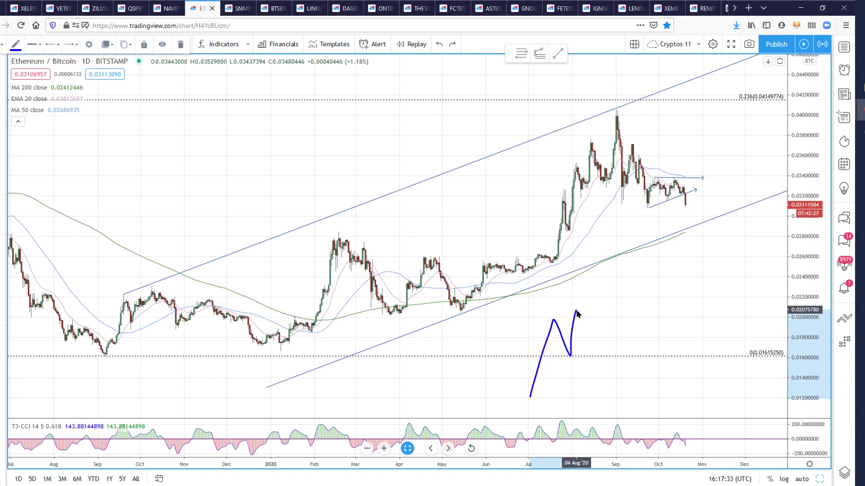
pyautogui.moveTo(589, 356)
pyautogui.mouseDown()
pyautogui.moveTo(591, 365)
pyautogui.moveTo(607, 311)
pyautogui.mouseUp()
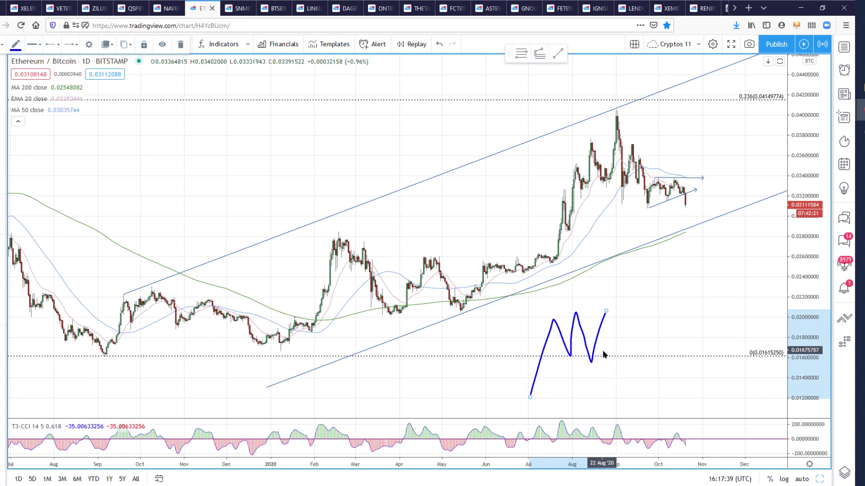
pyautogui.click(439, 45)
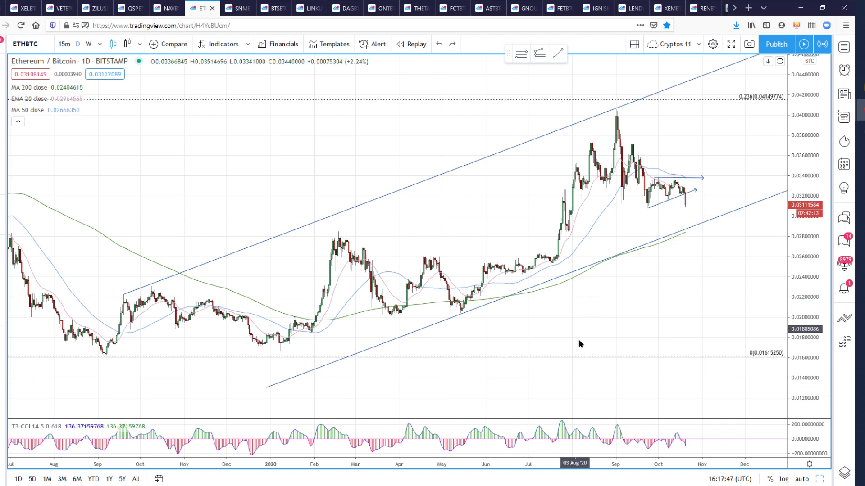
pyautogui.moveTo(532, 384); pyautogui.dragTo(555, 318)
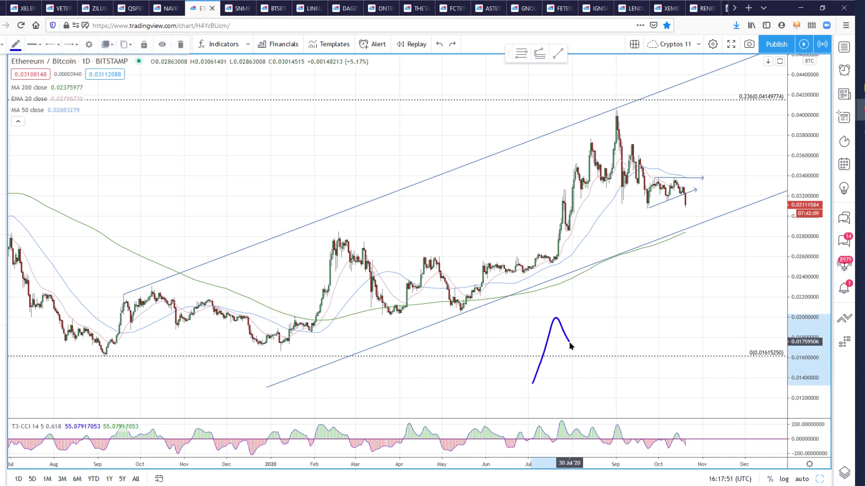
pyautogui.moveTo(576, 355)
pyautogui.mouseDown()
pyautogui.moveTo(595, 290)
pyautogui.moveTo(608, 334)
pyautogui.moveTo(656, 247)
pyautogui.mouseUp()
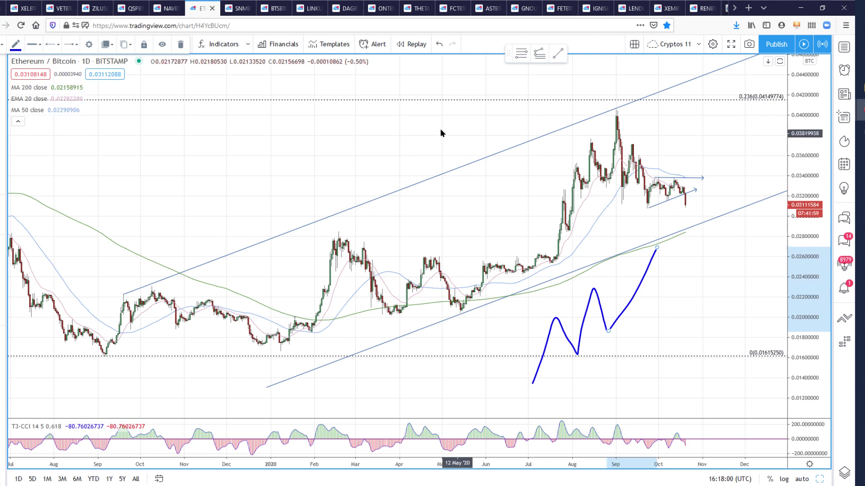
pyautogui.click(440, 44)
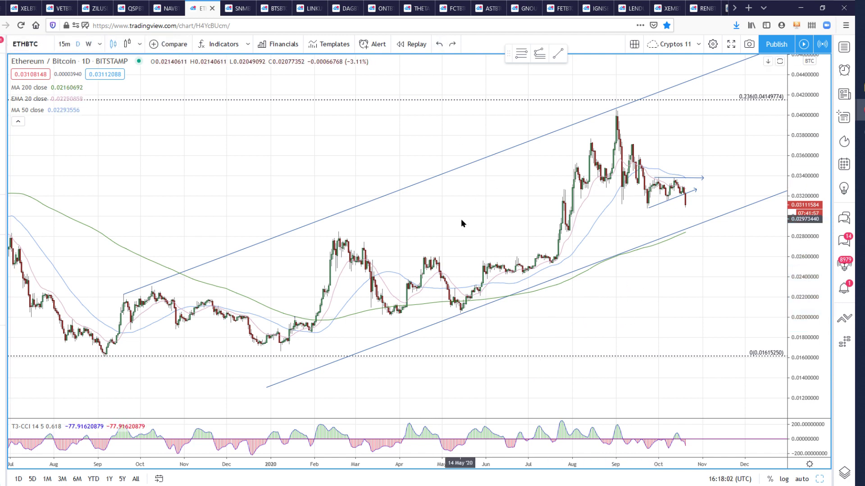
# Trace the past price swings freehand, then undo the tracing
pyautogui.scroll(-2, 344, 309)
pyautogui.scroll(2, 343, 310)
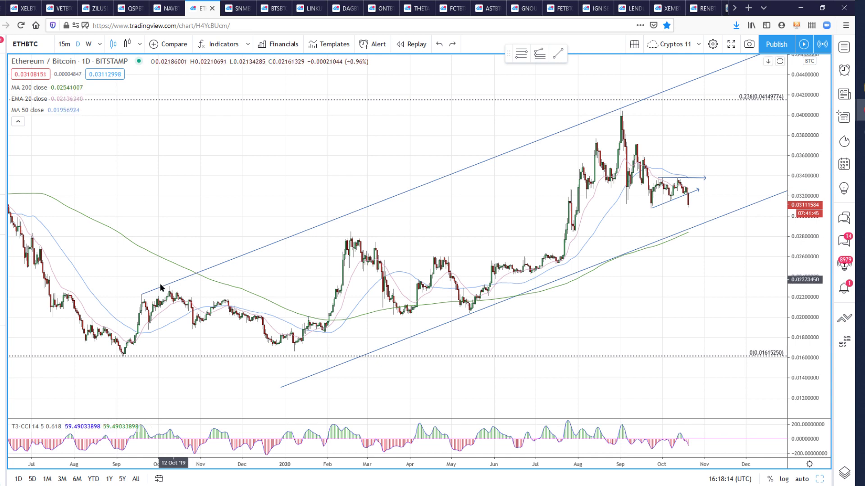
pyautogui.moveTo(167, 284)
pyautogui.mouseDown()
pyautogui.moveTo(306, 351)
pyautogui.moveTo(351, 245)
pyautogui.moveTo(443, 281)
pyautogui.moveTo(473, 311)
pyautogui.mouseUp()
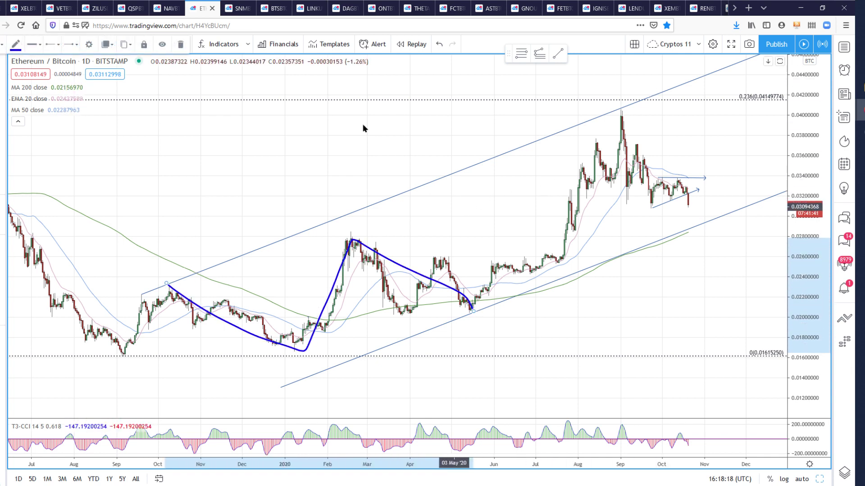
pyautogui.click(439, 43)
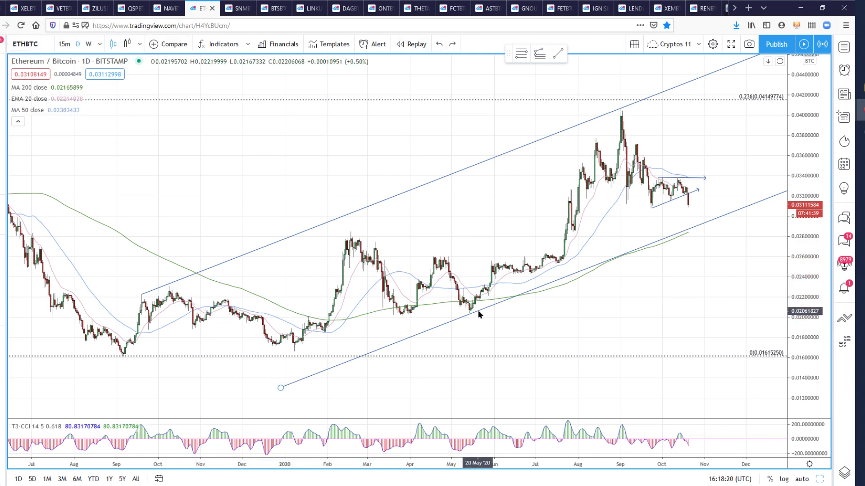
# Place a Trend-Based Fib Extension from the September 2019 low, October high and May low, then delete it
pyautogui.scroll(-3, 474, 299)
pyautogui.scroll(2, 567, 288)
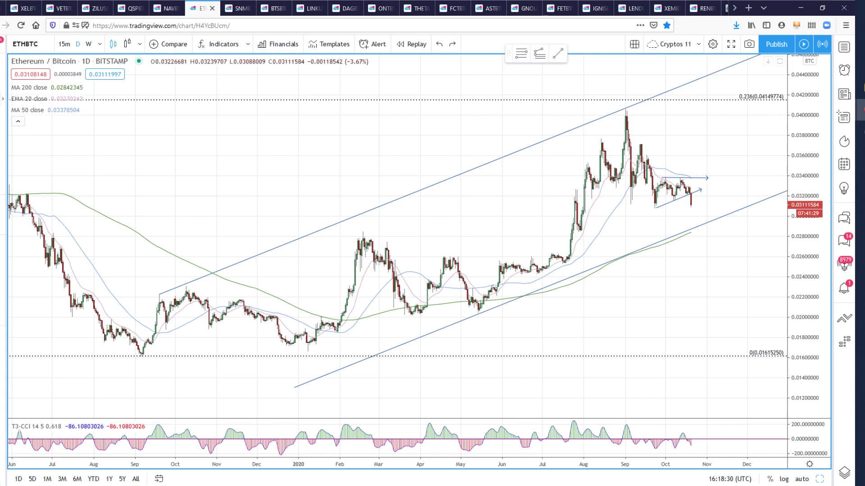
pyautogui.click(1, 101)
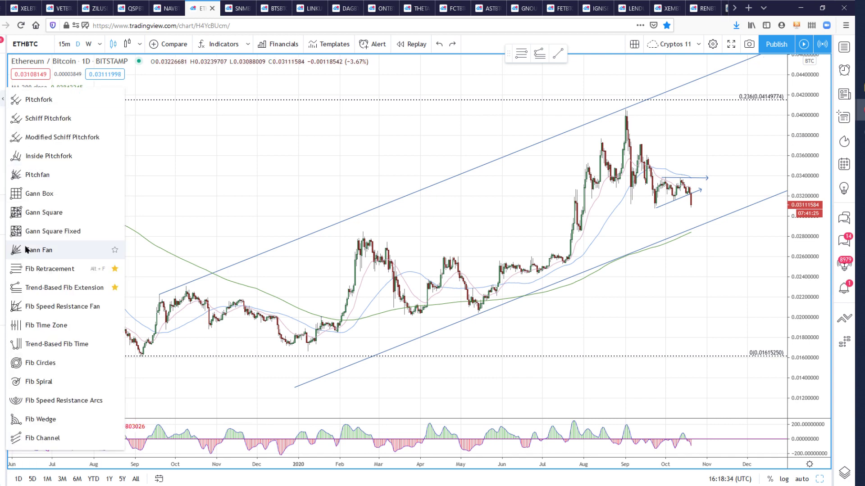
pyautogui.click(45, 286)
pyautogui.click(140, 358)
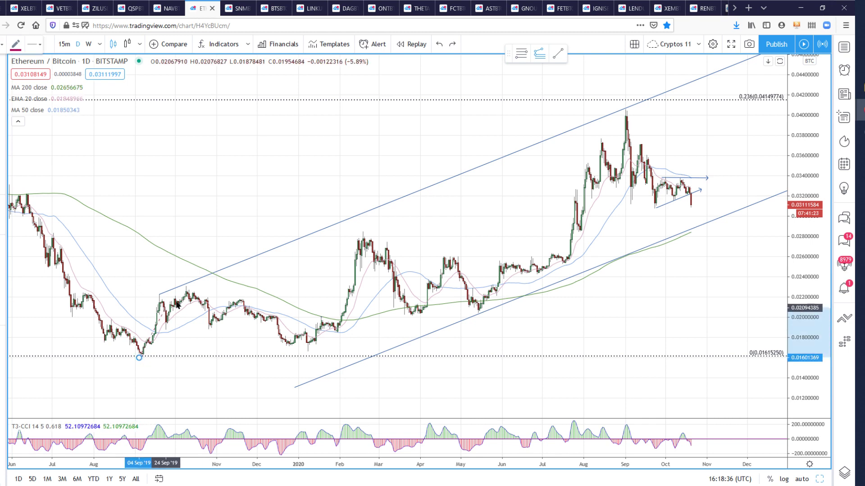
pyautogui.click(185, 283)
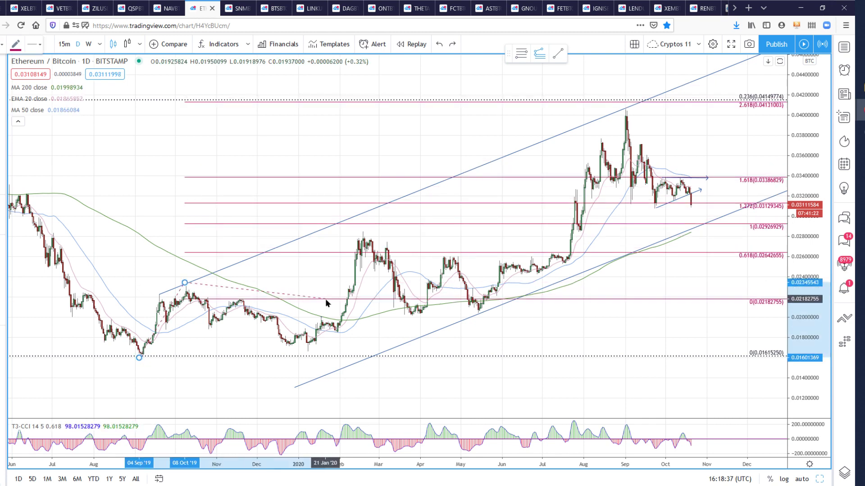
pyautogui.click(479, 314)
pyautogui.moveTo(186, 284); pyautogui.dragTo(187, 290)
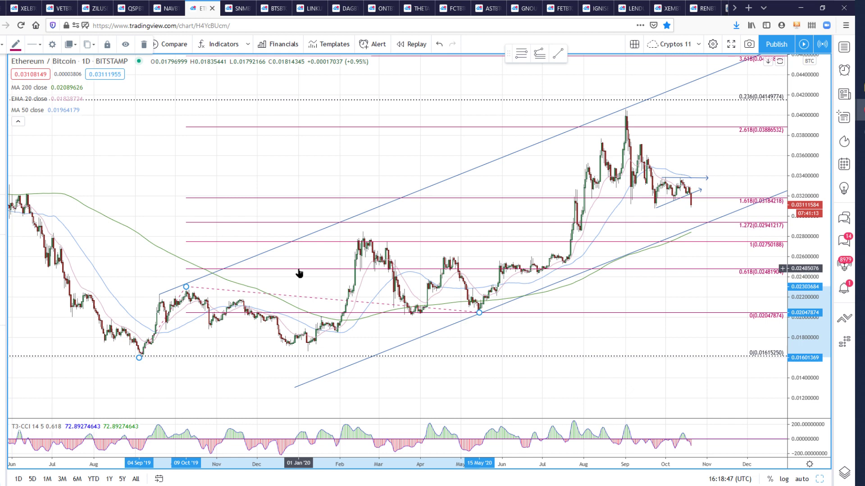
pyautogui.press('Delete')
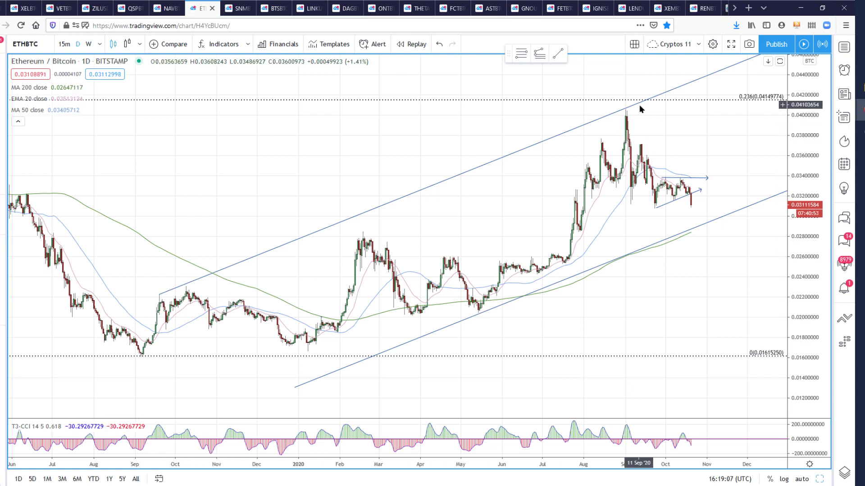
# Delete the old lower channel line and copy the upper line down beneath price along the May lows
pyautogui.click(482, 313)
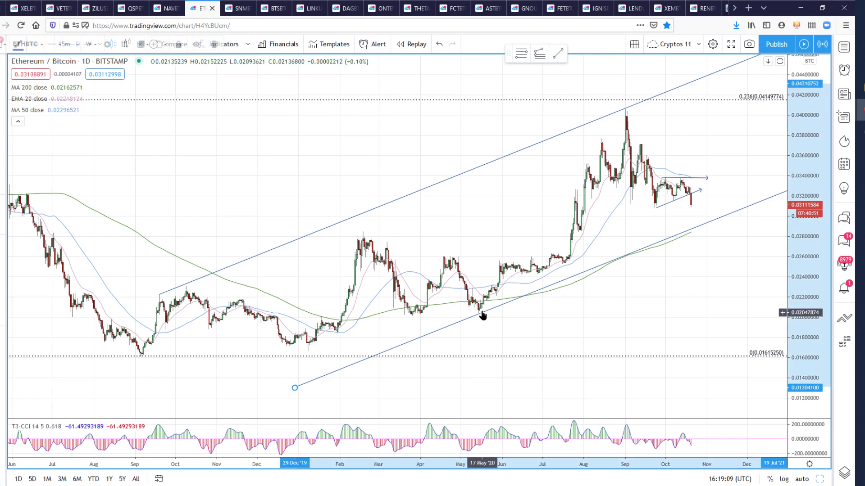
pyautogui.press('Delete')
pyautogui.click(372, 211)
pyautogui.moveTo(345, 222); pyautogui.dragTo(490, 310)
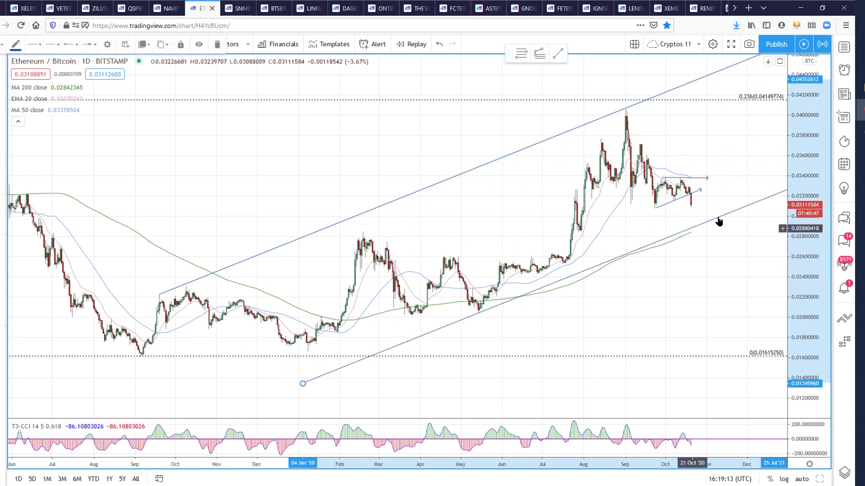
pyautogui.scroll(1, 698, 225)
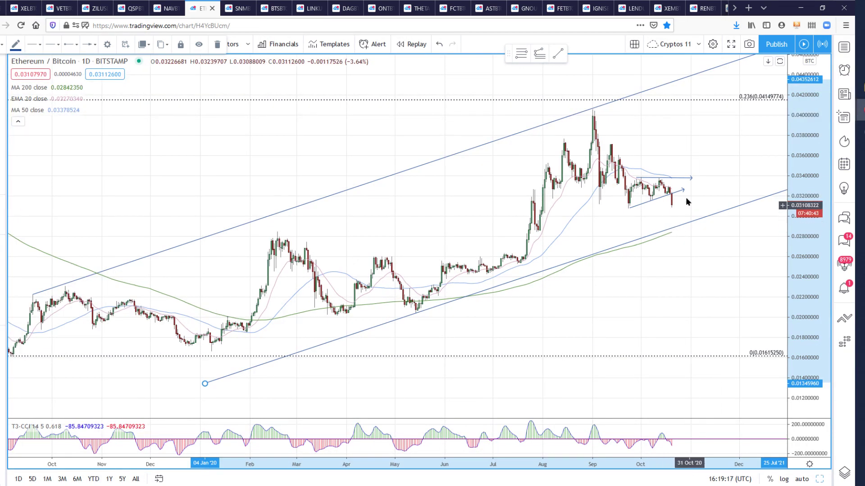
pyautogui.scroll(-1, 214, 296)
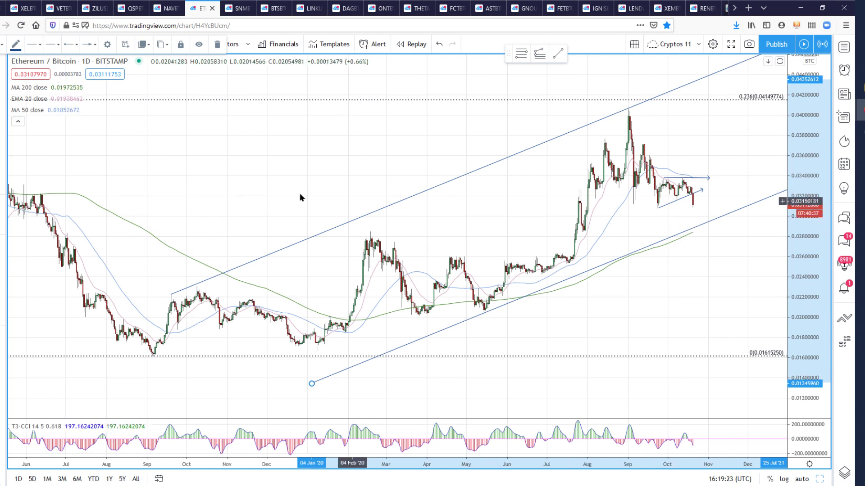
# Draw a Fib Retracement from the September 2019 low to the September 2020 peak
pyautogui.click(2, 99)
pyautogui.click(12, 269)
pyautogui.click(152, 358)
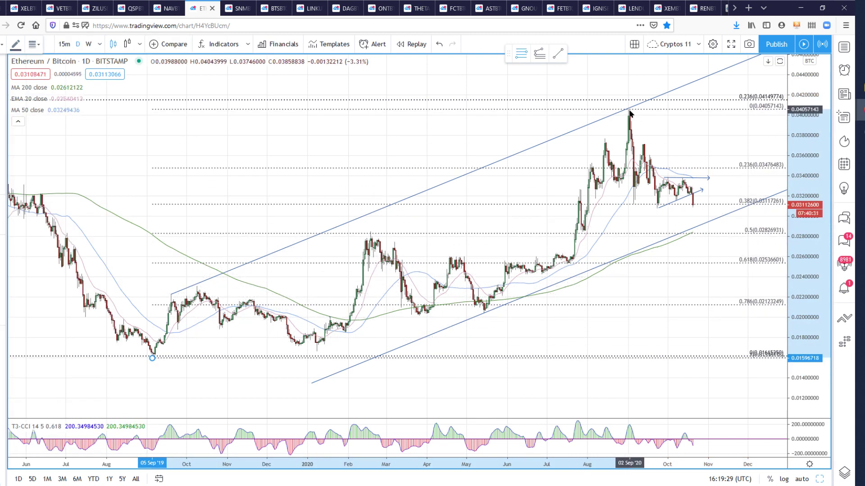
pyautogui.click(630, 111)
# Draw a level support trend line at the recent low, spanning 04 Sep to mid-November
pyautogui.hotkey('alt', 't')
pyautogui.click(658, 208)
pyautogui.click(736, 206)
pyautogui.moveTo(674, 208); pyautogui.dragTo(649, 203)
pyautogui.moveTo(707, 203); pyautogui.dragTo(733, 206)
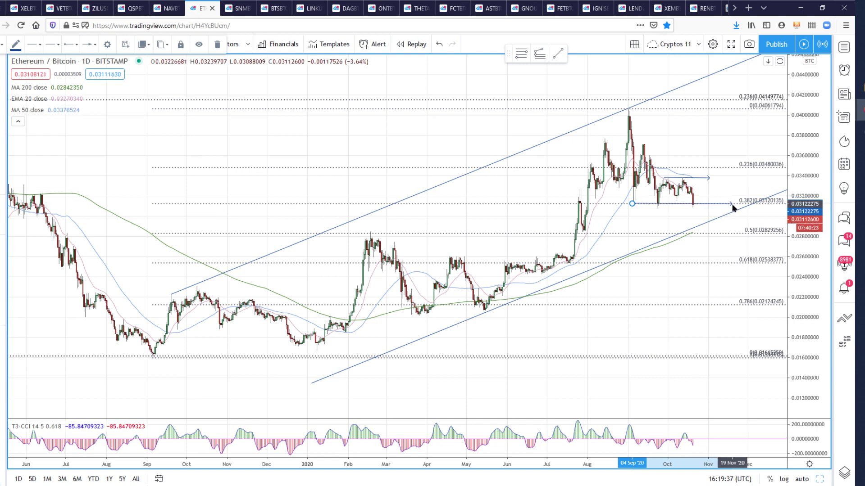
pyautogui.click(693, 211)
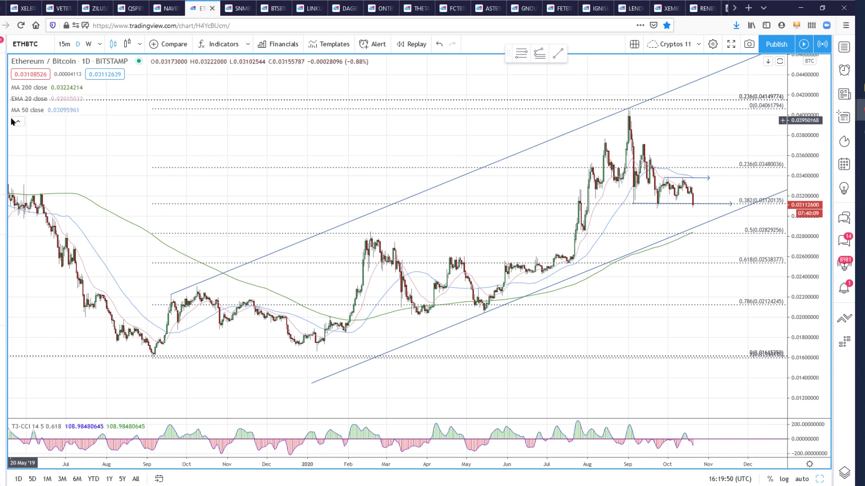
pyautogui.click(641, 204)
pyautogui.click(439, 43)
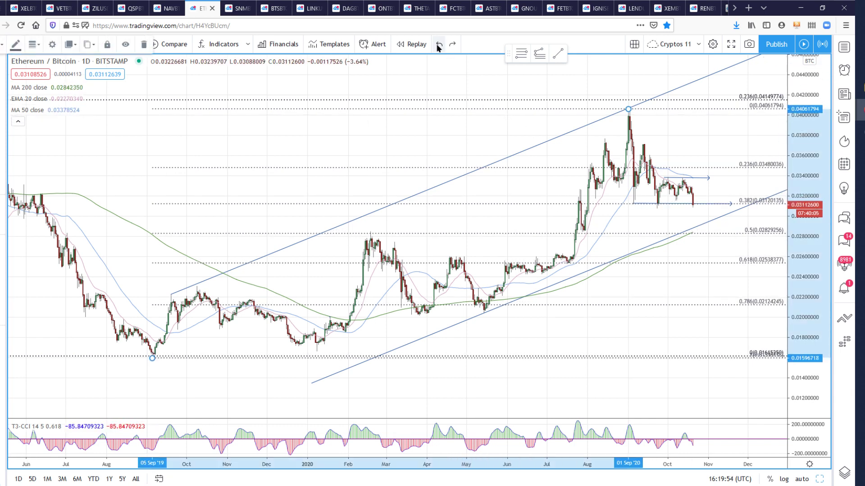
pyautogui.click(1, 118)
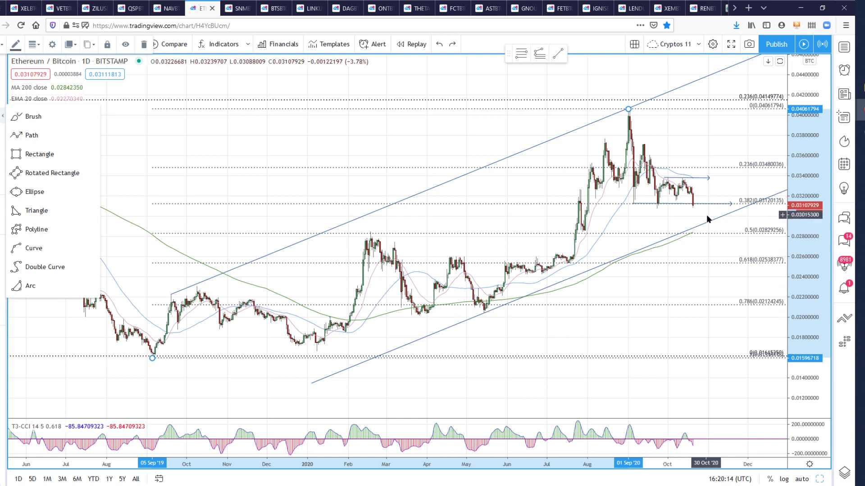
pyautogui.scroll(1, 706, 214)
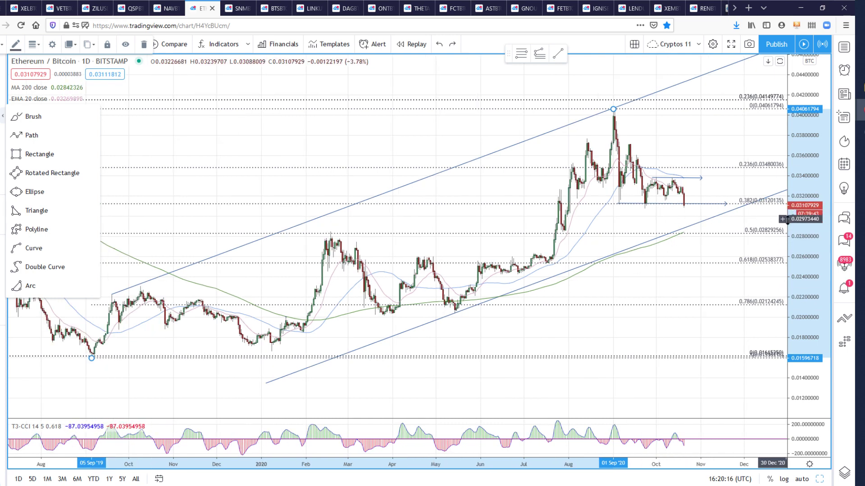
pyautogui.click(698, 207)
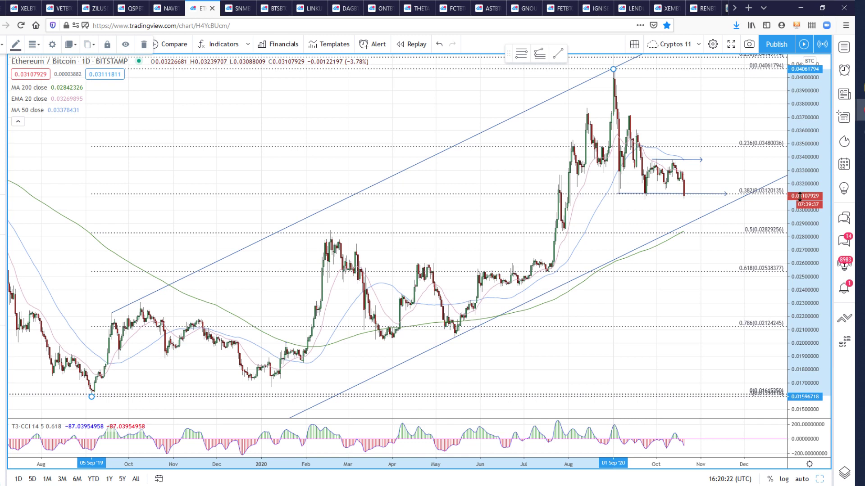
pyautogui.scroll(3, 680, 208)
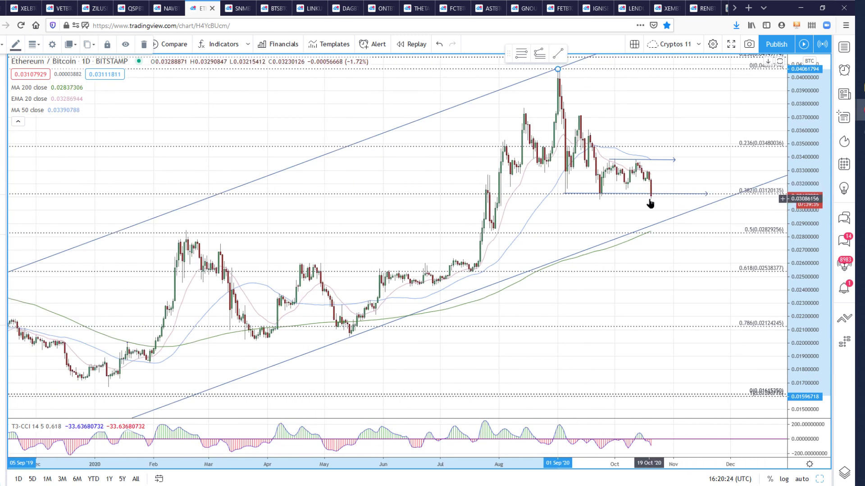
pyautogui.scroll(-3, 754, 242)
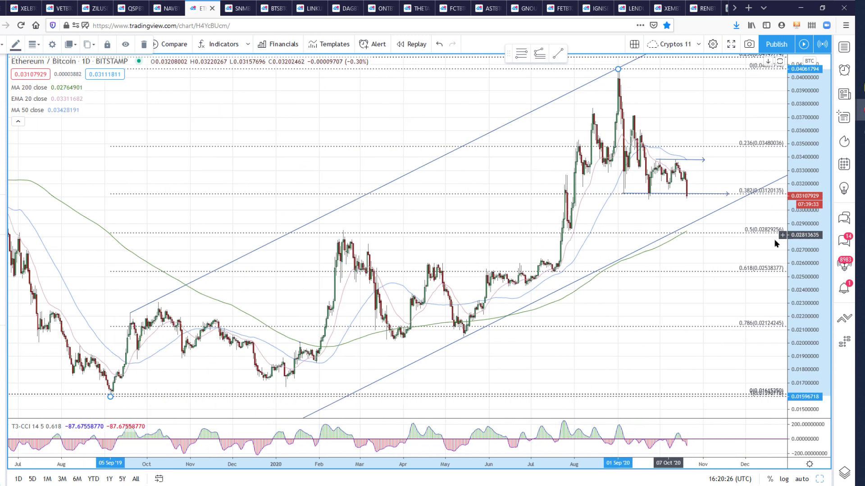
pyautogui.moveTo(799, 252); pyautogui.dragTo(799, 269)
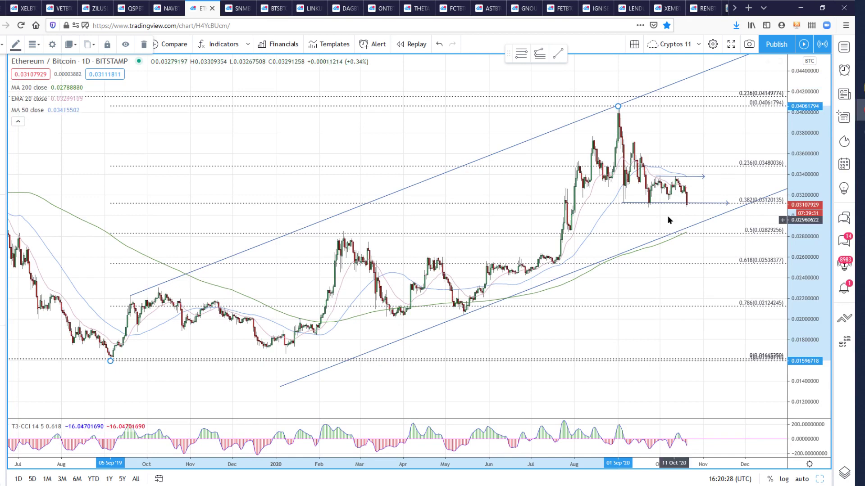